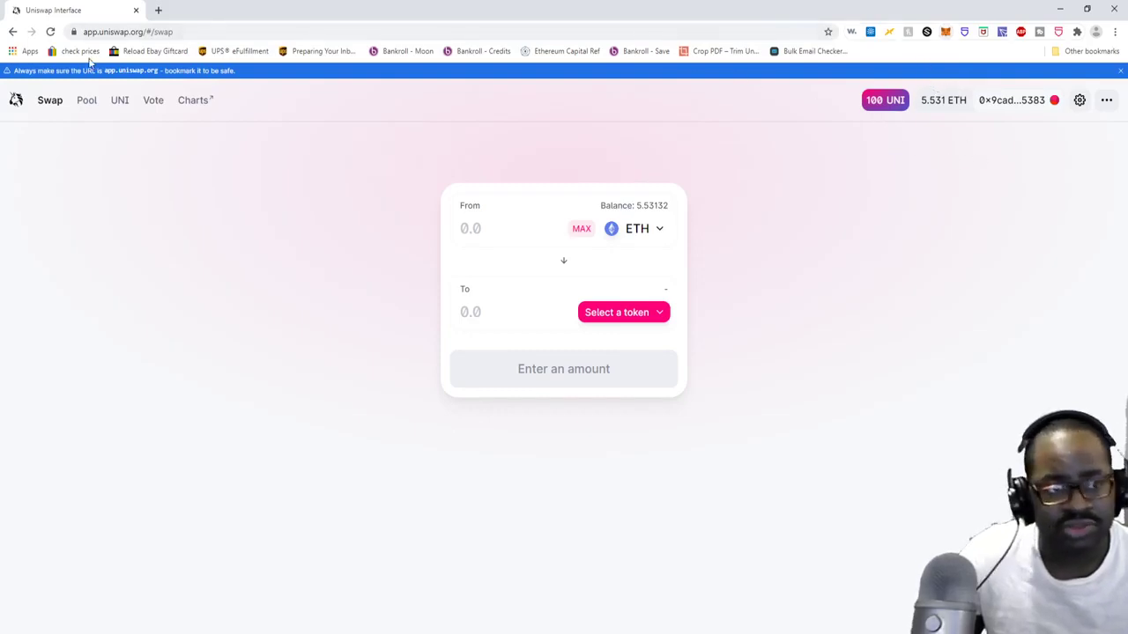
Step: Reload app.uniswap.org/#/swap to get an empty swap form with 5.53132 ETH as From
click(53, 33)
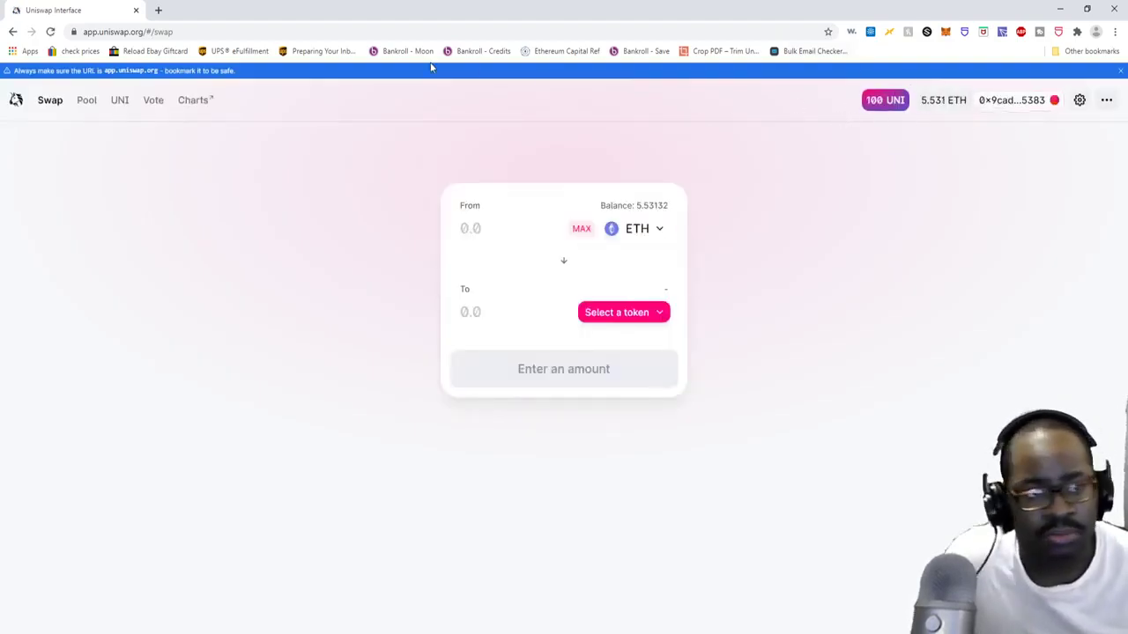
drag(151, 31, 207, 31)
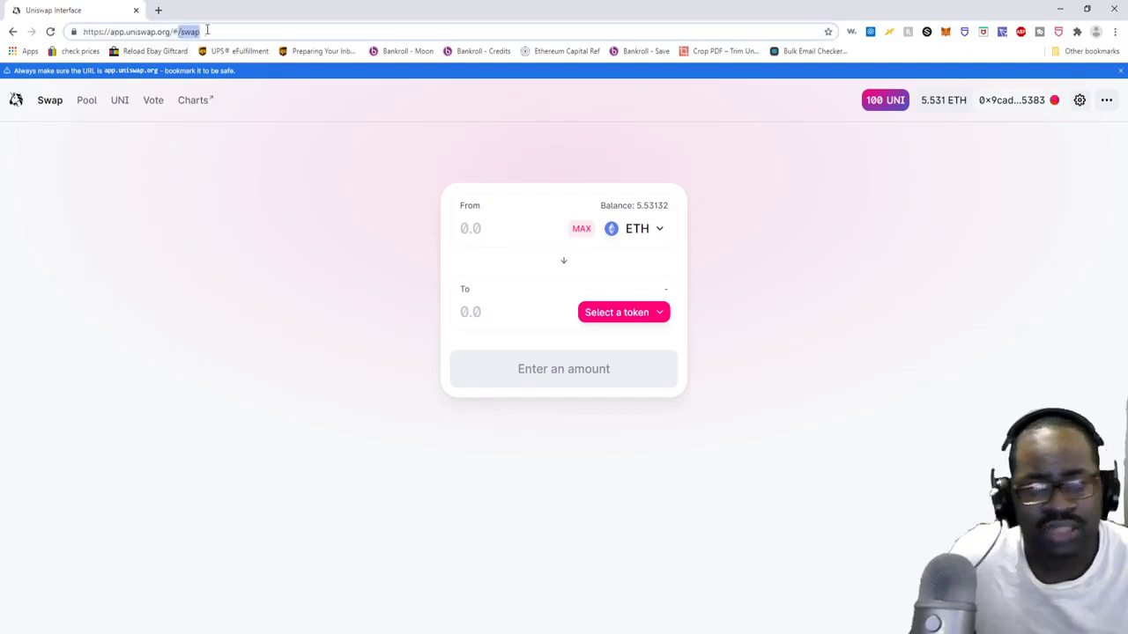
key(Home)
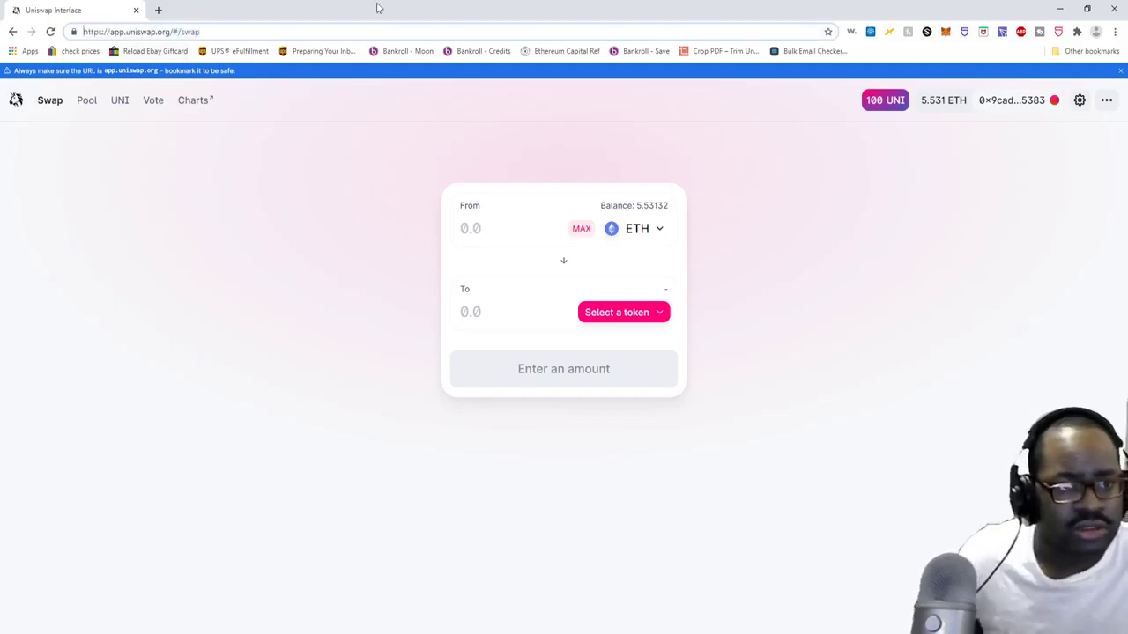
drag(179, 32, 204, 27)
key(BackSpace)
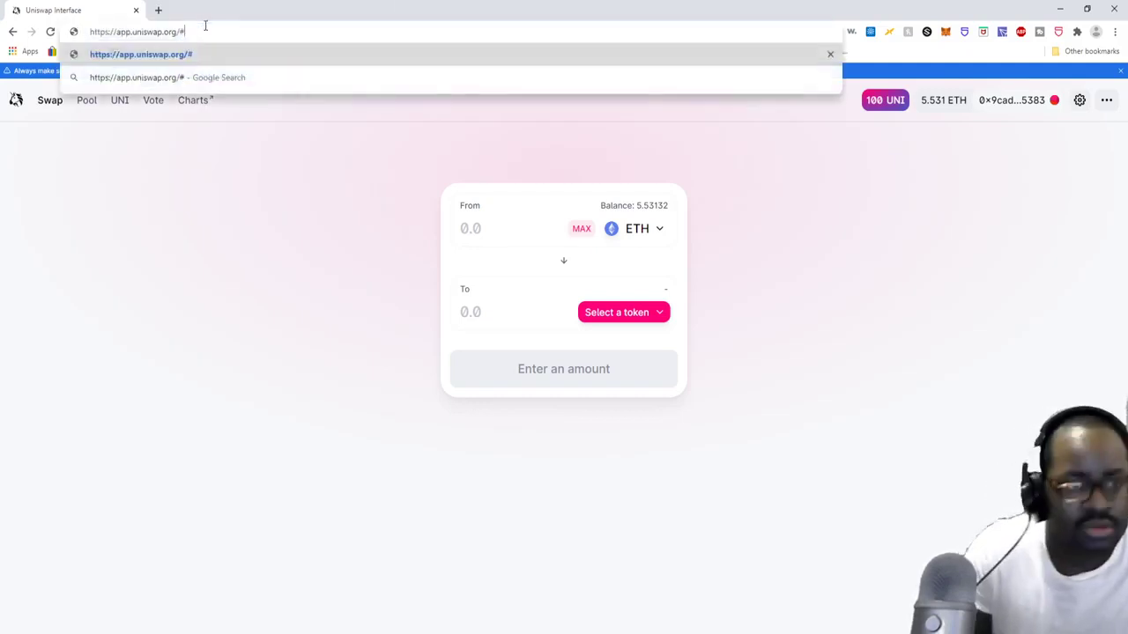
key(Return)
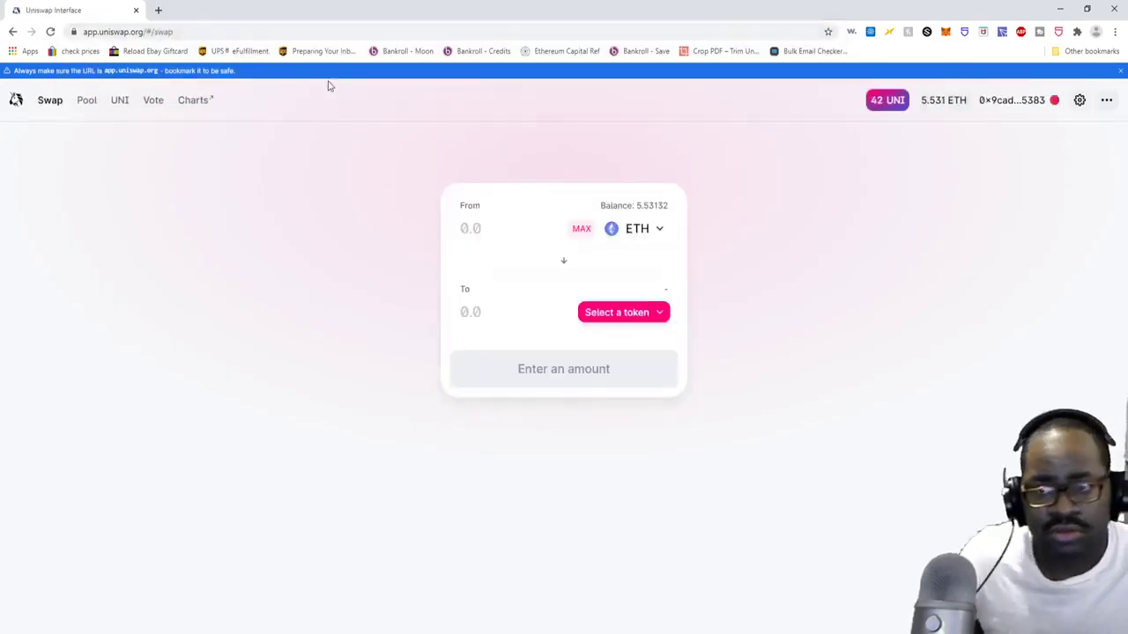
click(1107, 99)
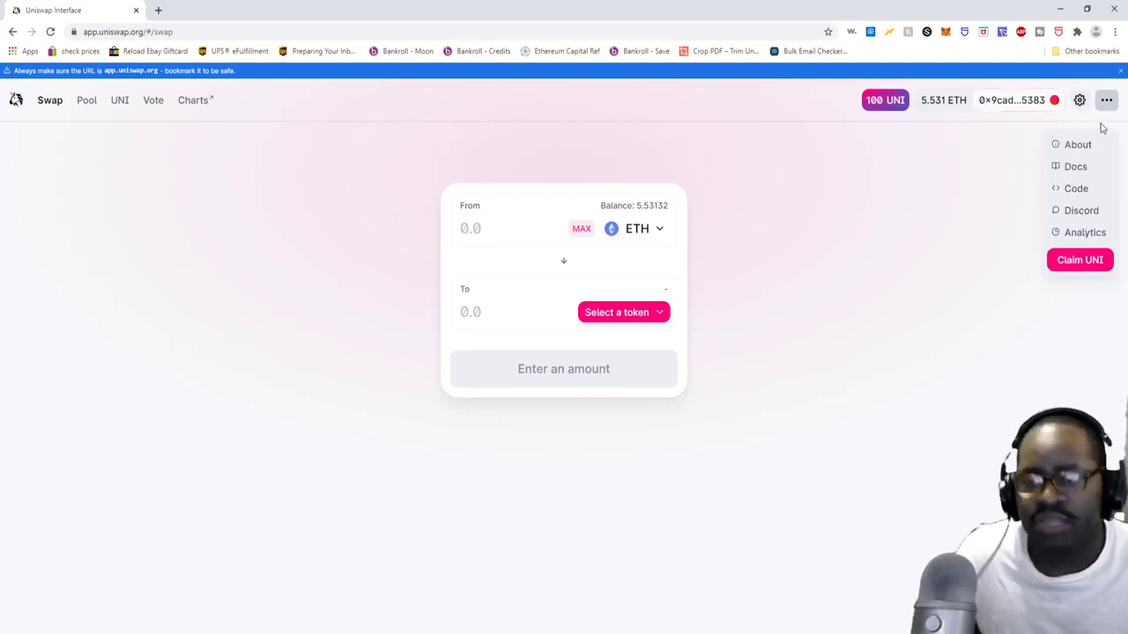
click(871, 211)
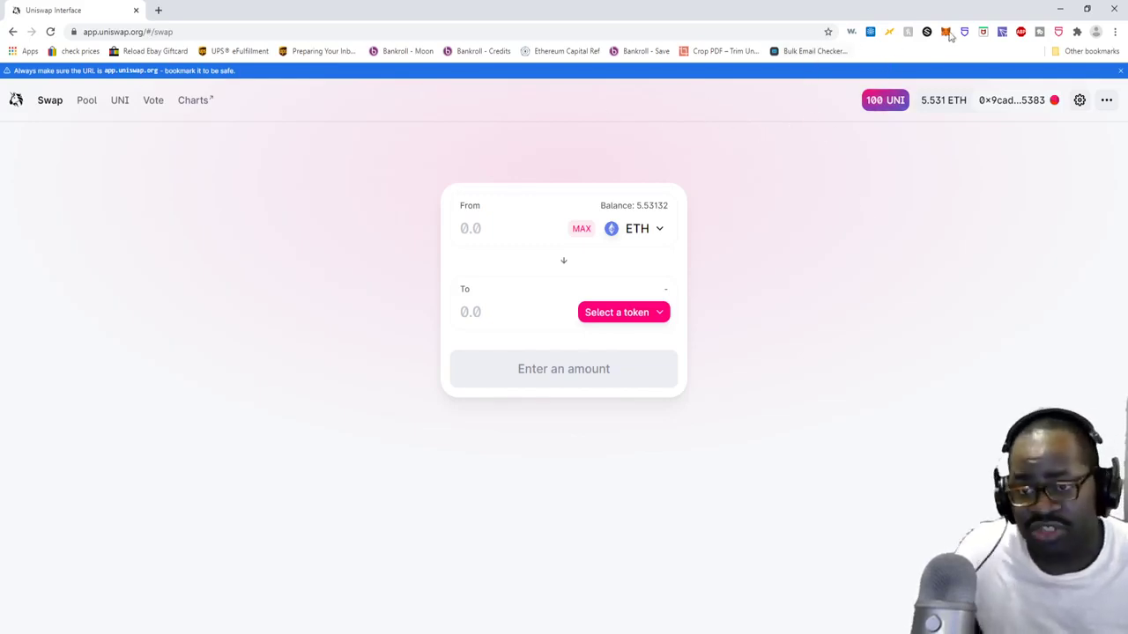
click(1107, 101)
click(1079, 260)
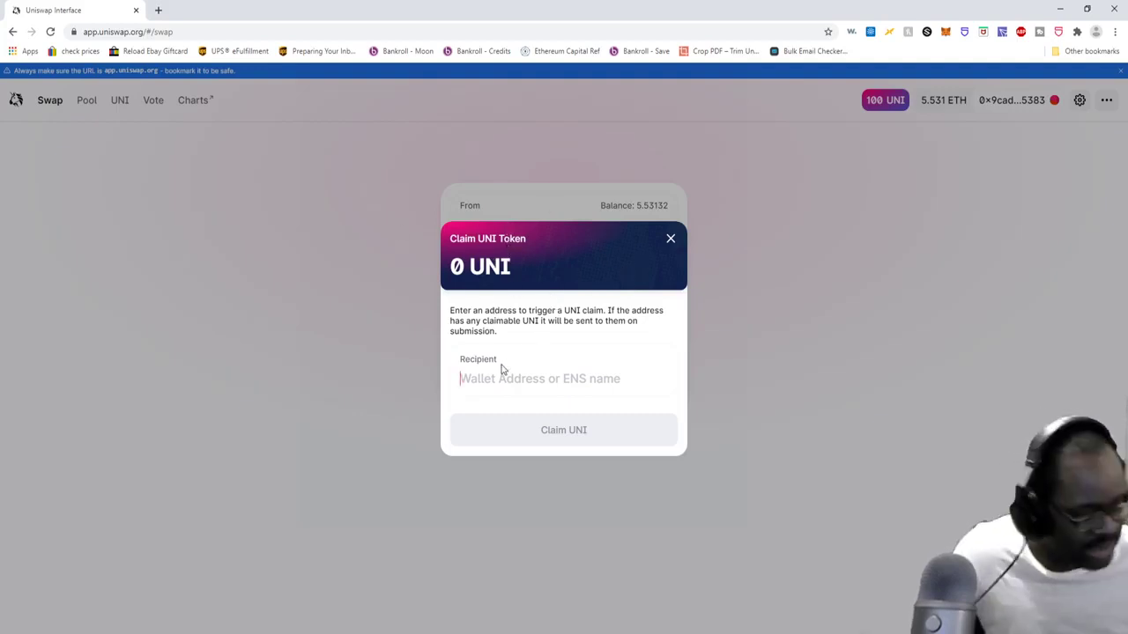
text(sitemaps/sitemap-1.xml)
drag(596, 378, 367, 364)
key(BackSpace)
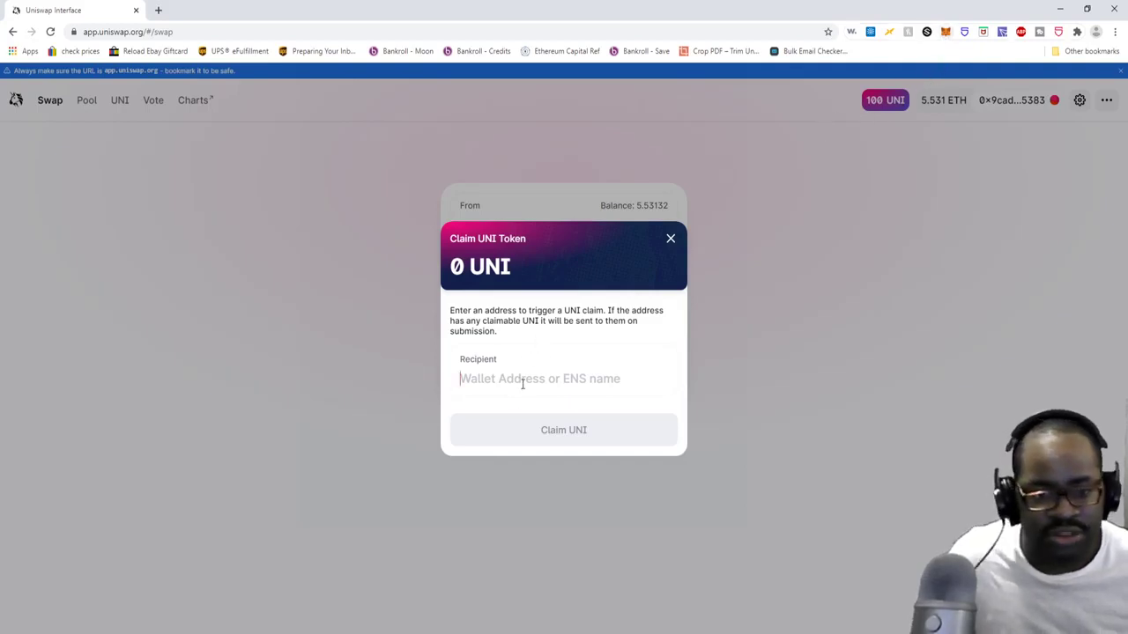
key(ctrl+v)
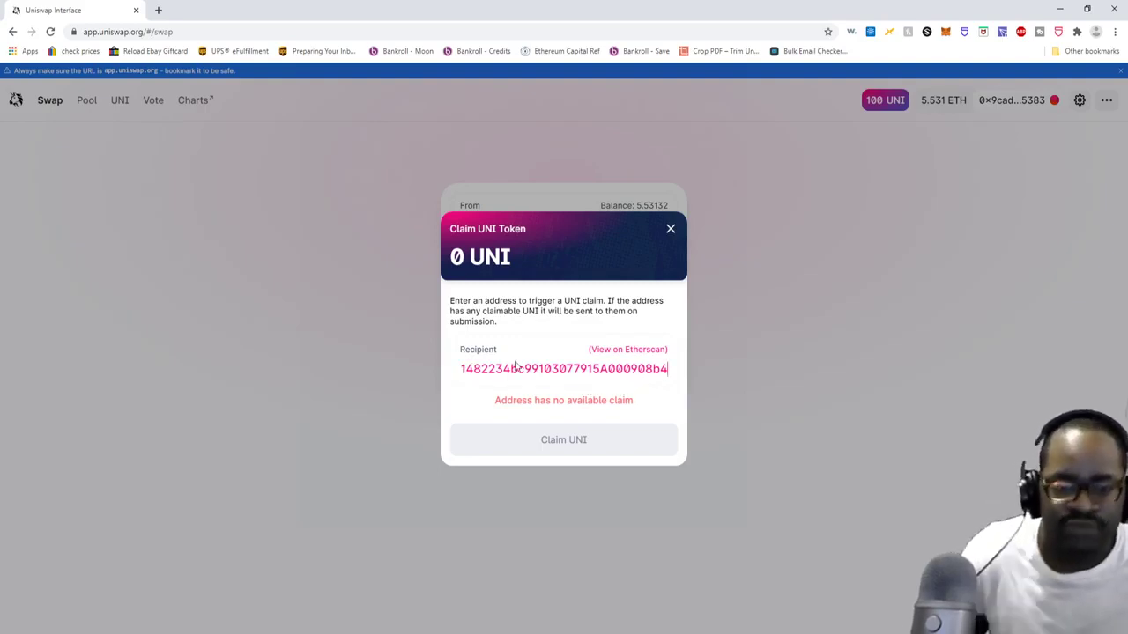
key(Left)
key(Left)
key(Left)
key(Left)
key(Left)
key(Left)
key(Left)
key(Left)
key(Left)
key(Left)
key(Left)
key(Left)
key(Left)
key(Left)
key(Left)
key(Left)
key(Left)
key(Left)
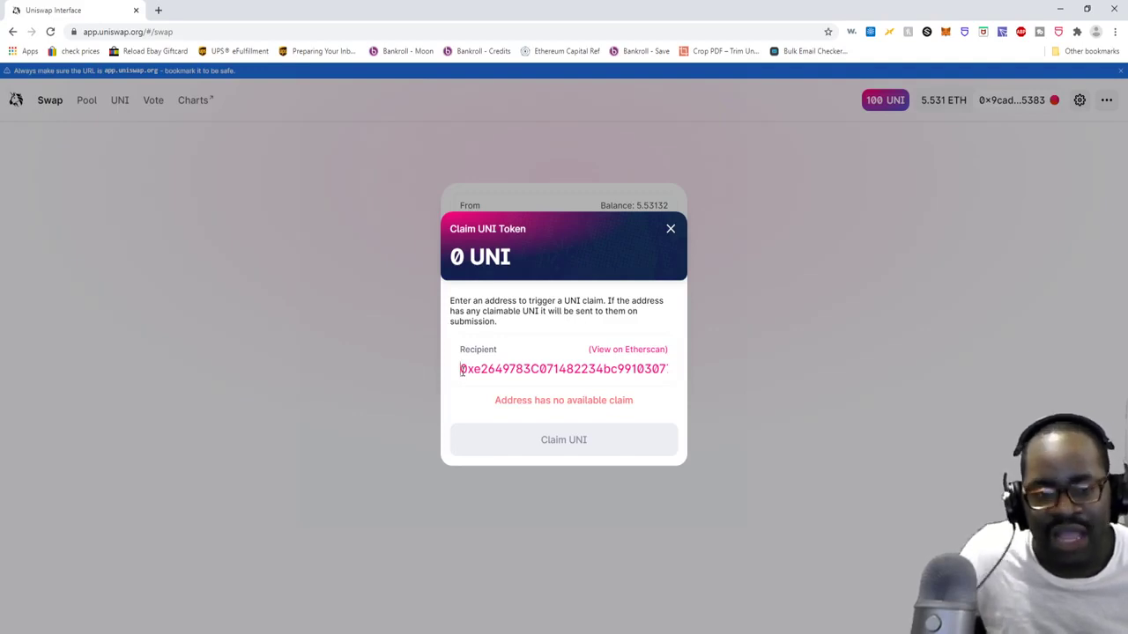
drag(461, 371, 704, 374)
click(630, 369)
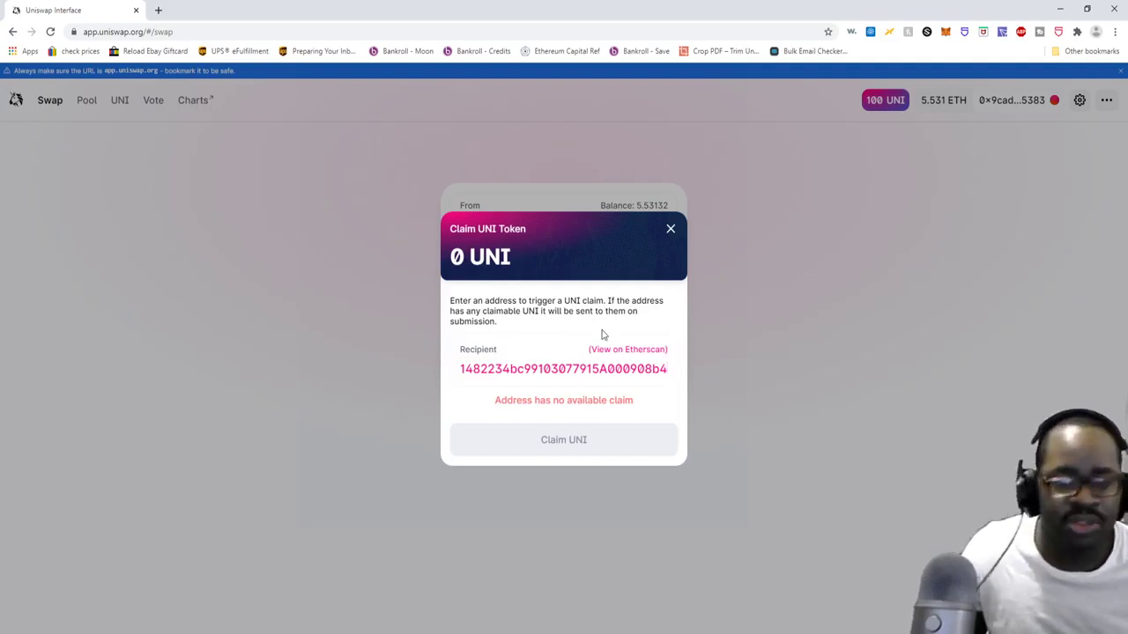
click(671, 228)
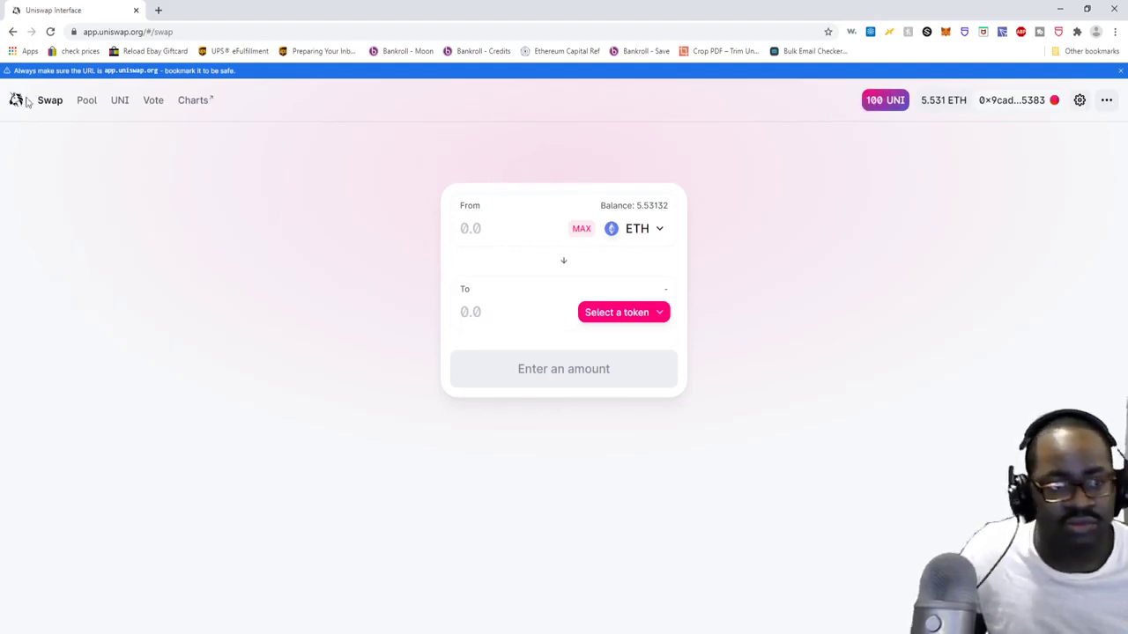
Step: Open the UNI page and view the 100 UNI balance breakdown, then dismiss it
click(120, 100)
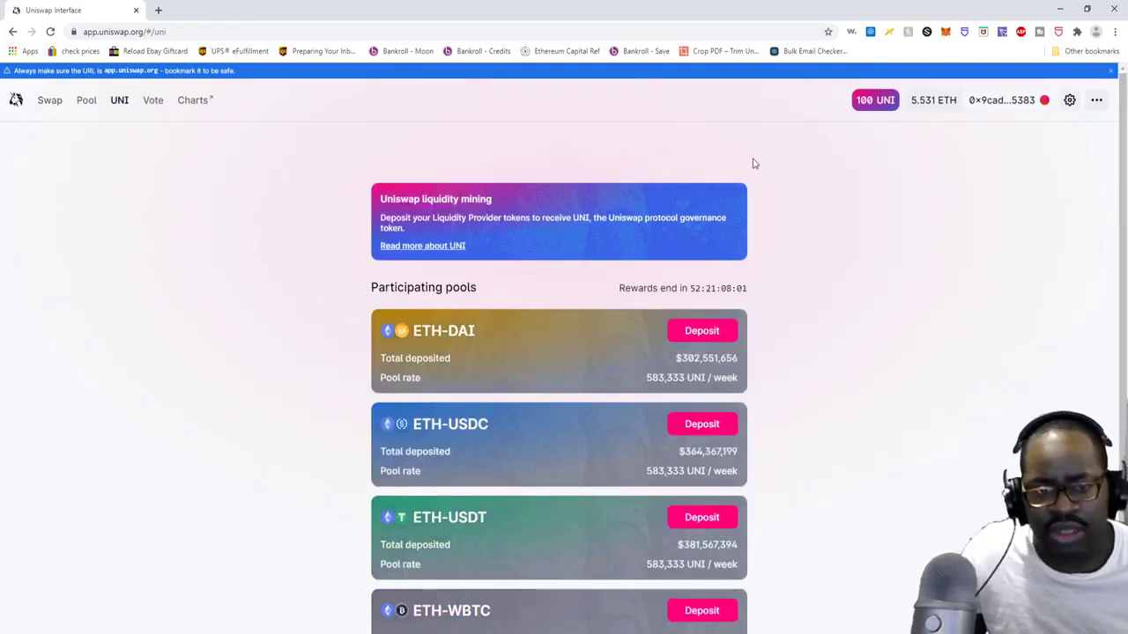
click(876, 100)
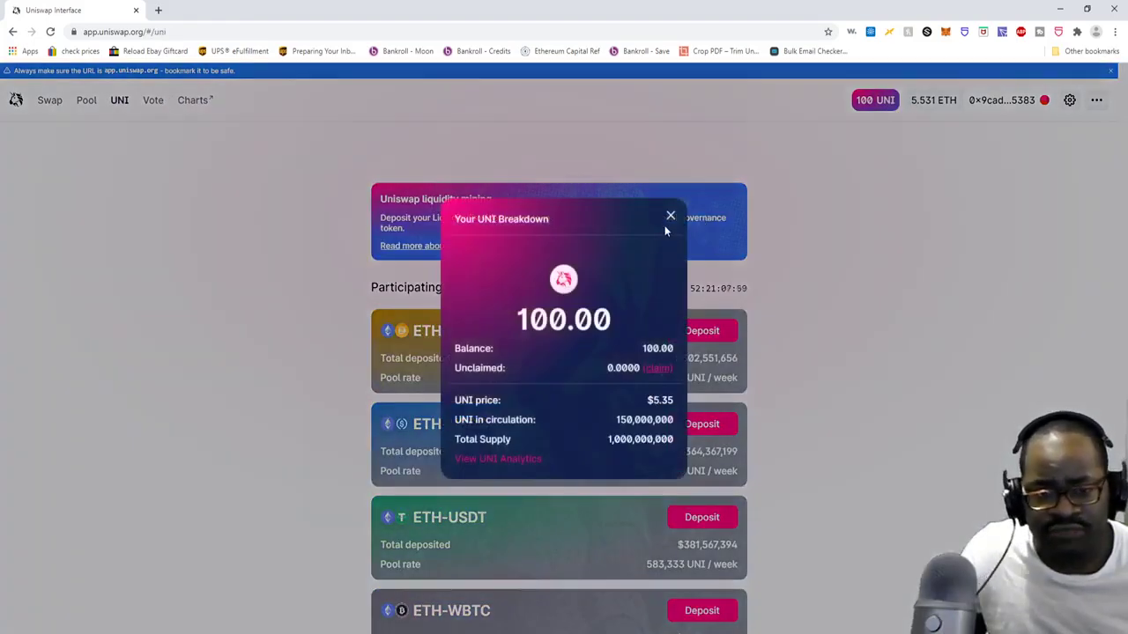
click(670, 218)
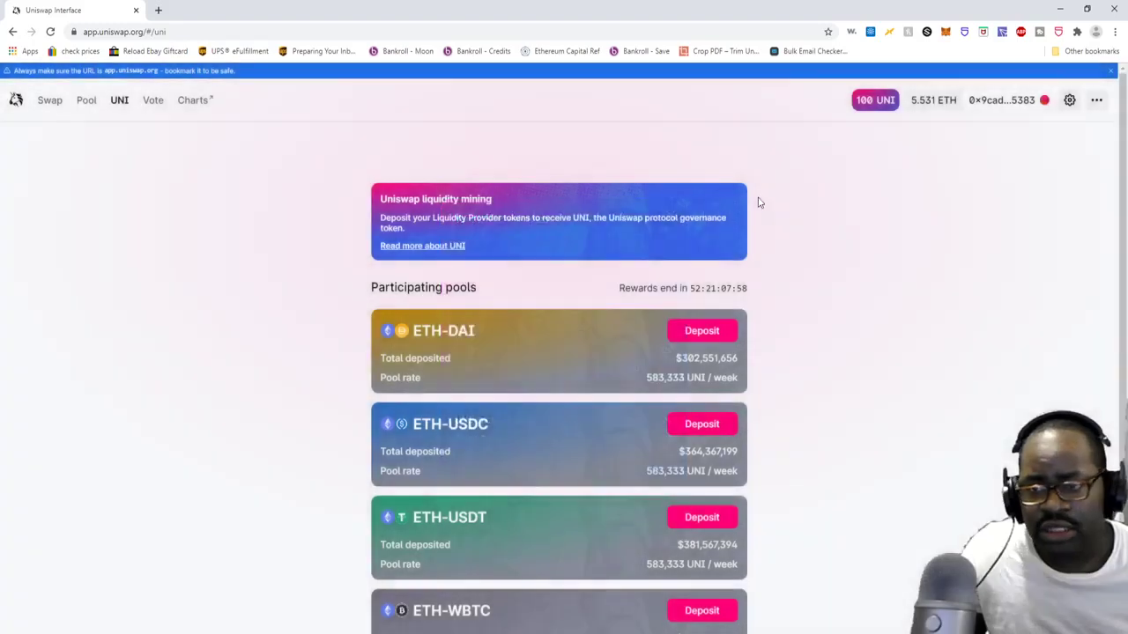
click(1101, 100)
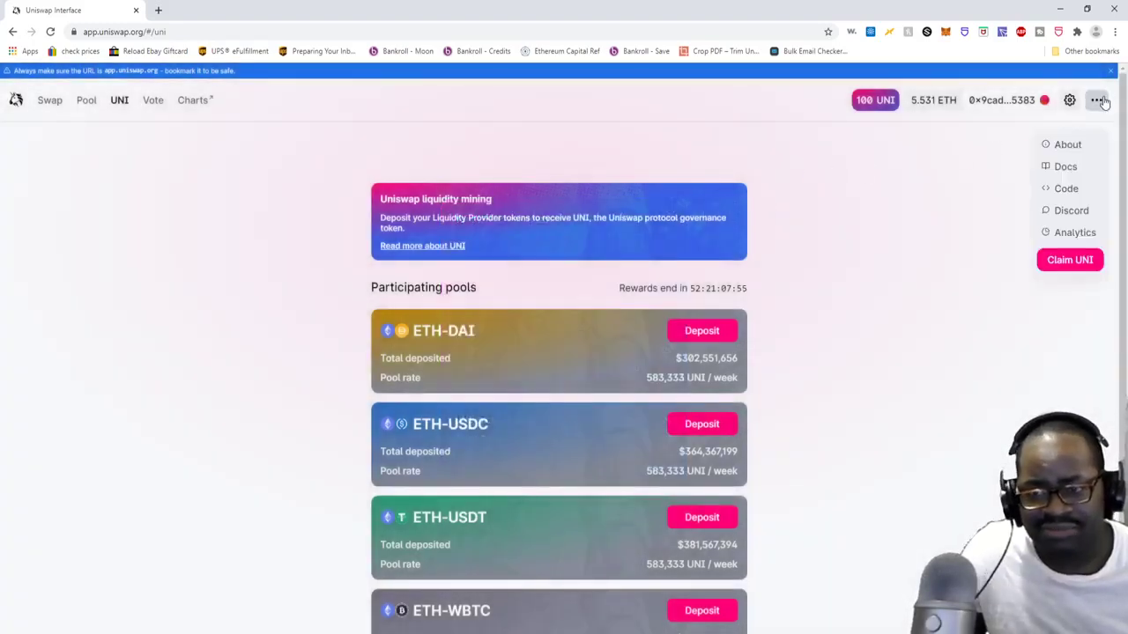
click(875, 99)
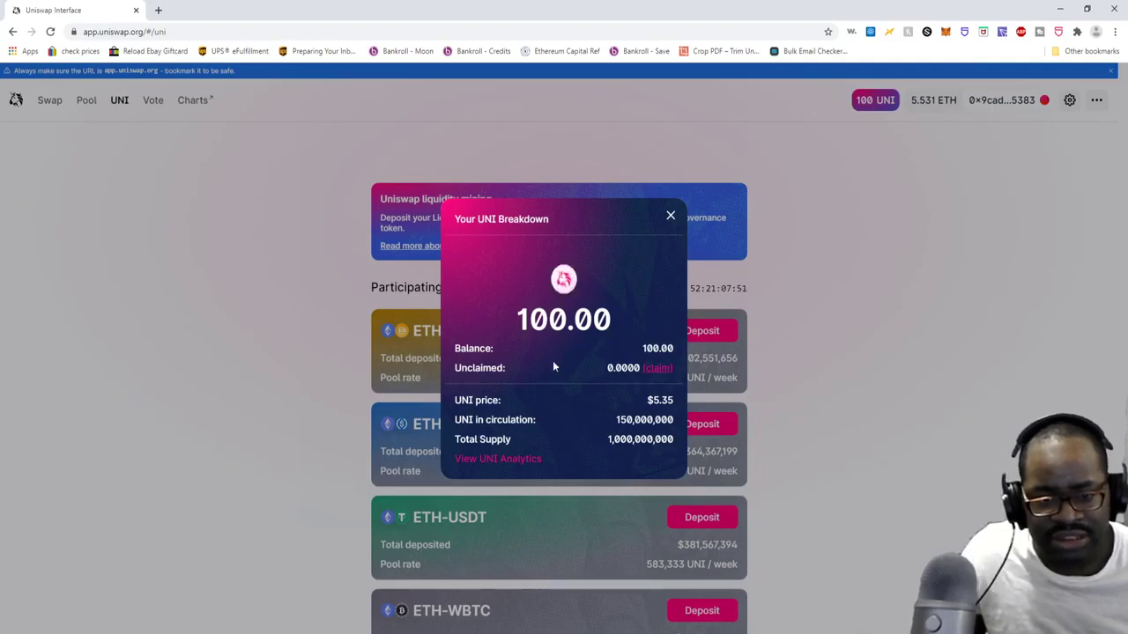
click(180, 193)
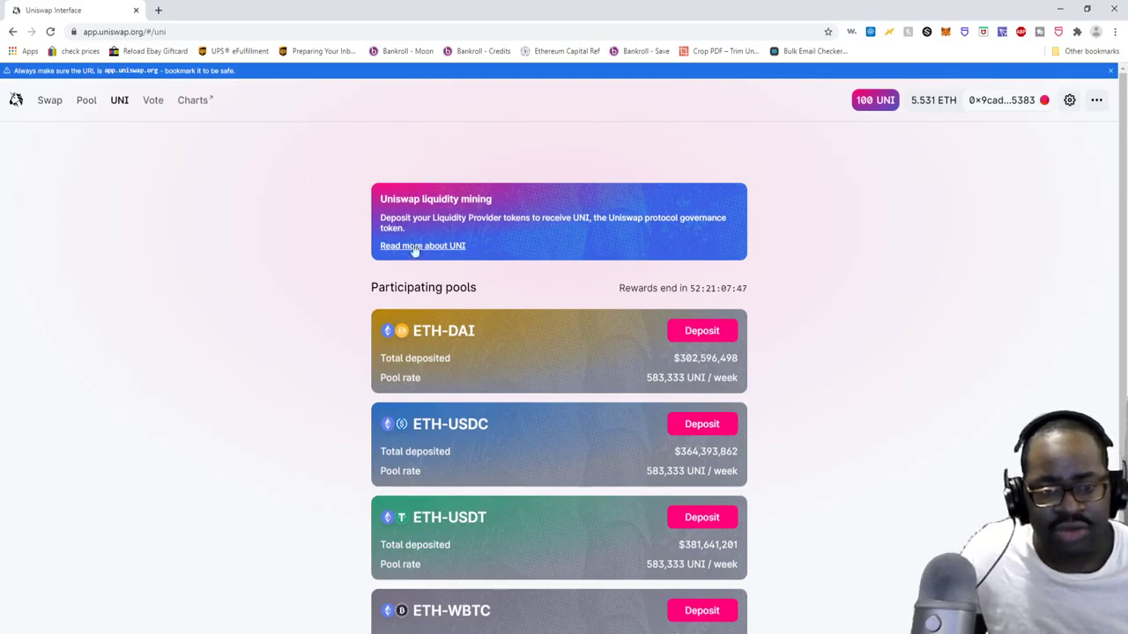
Step: Open UNI Analytics in a new tab, then come back to the Uniswap swap form
click(881, 101)
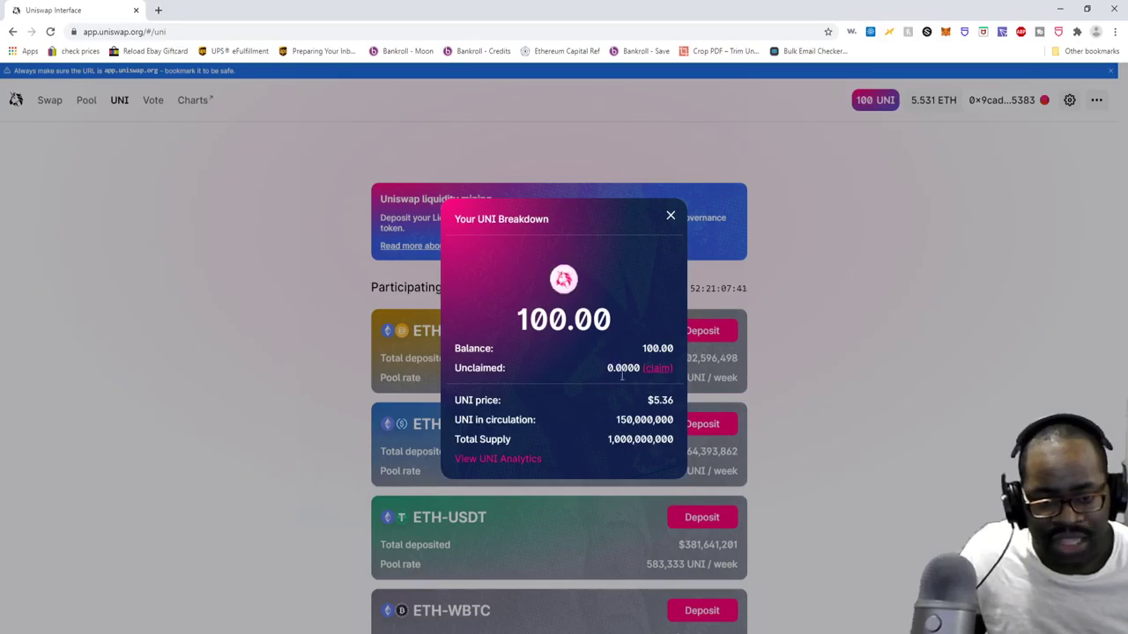
click(516, 459)
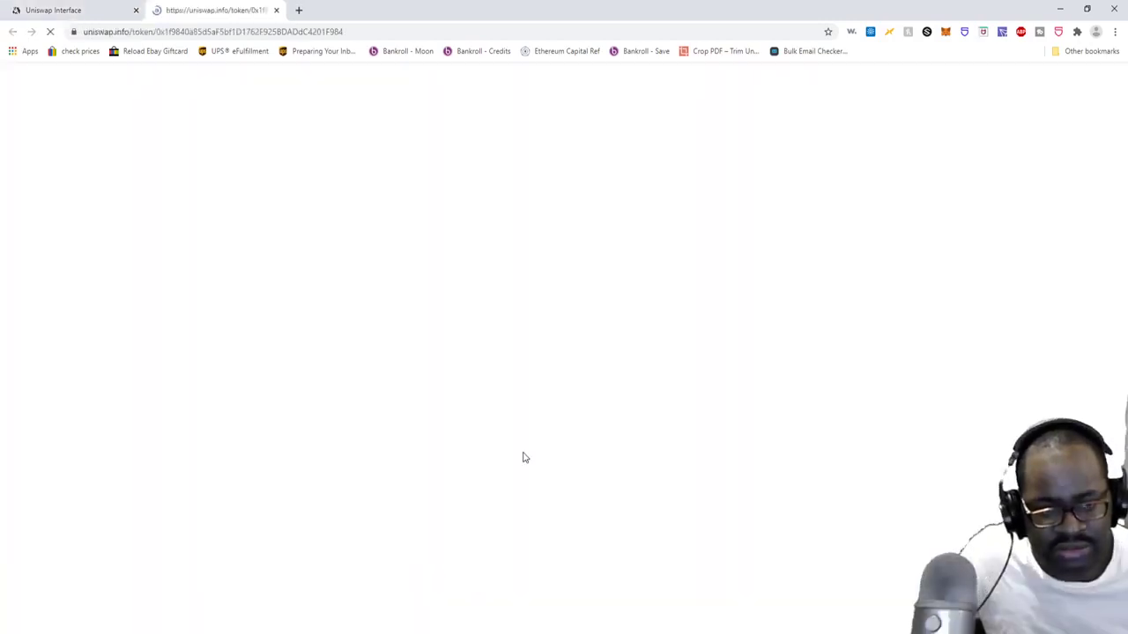
click(61, 9)
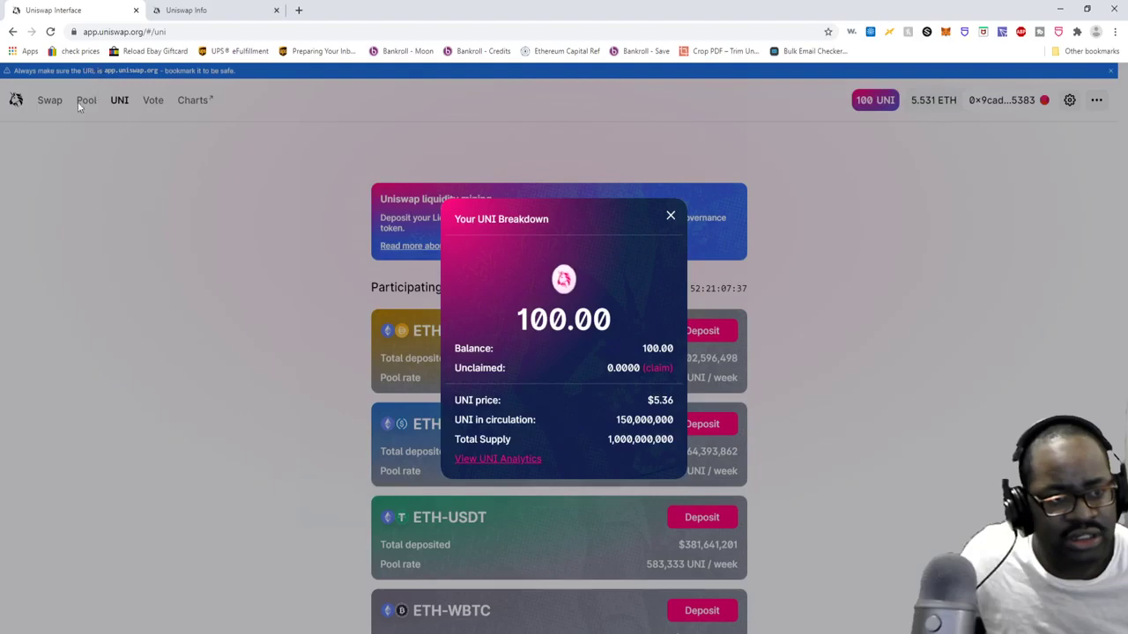
click(668, 217)
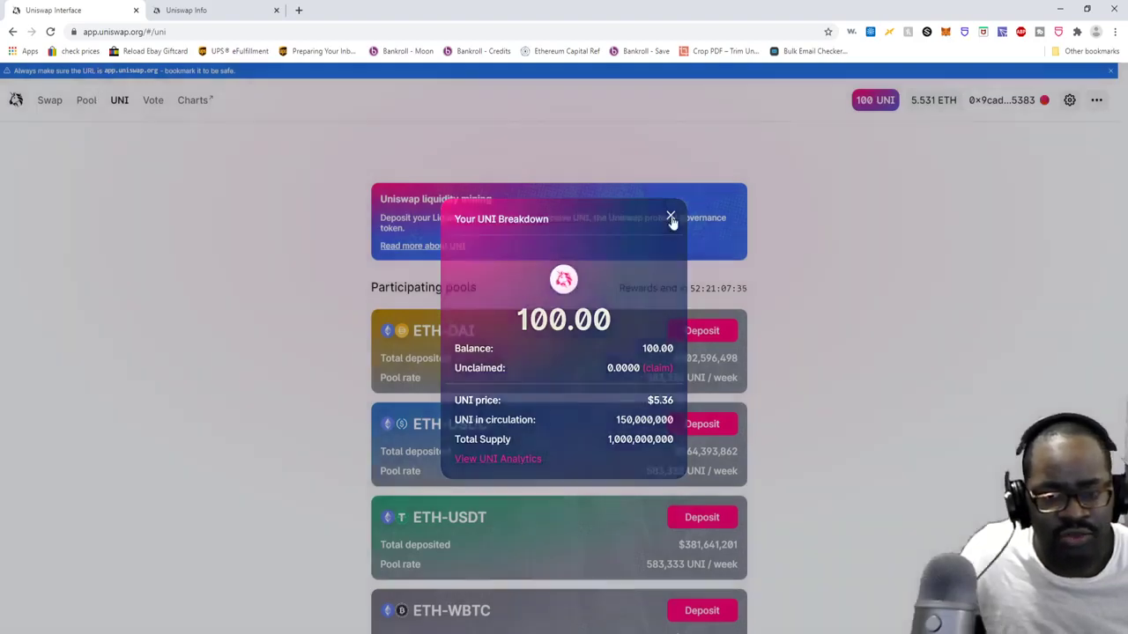
click(44, 102)
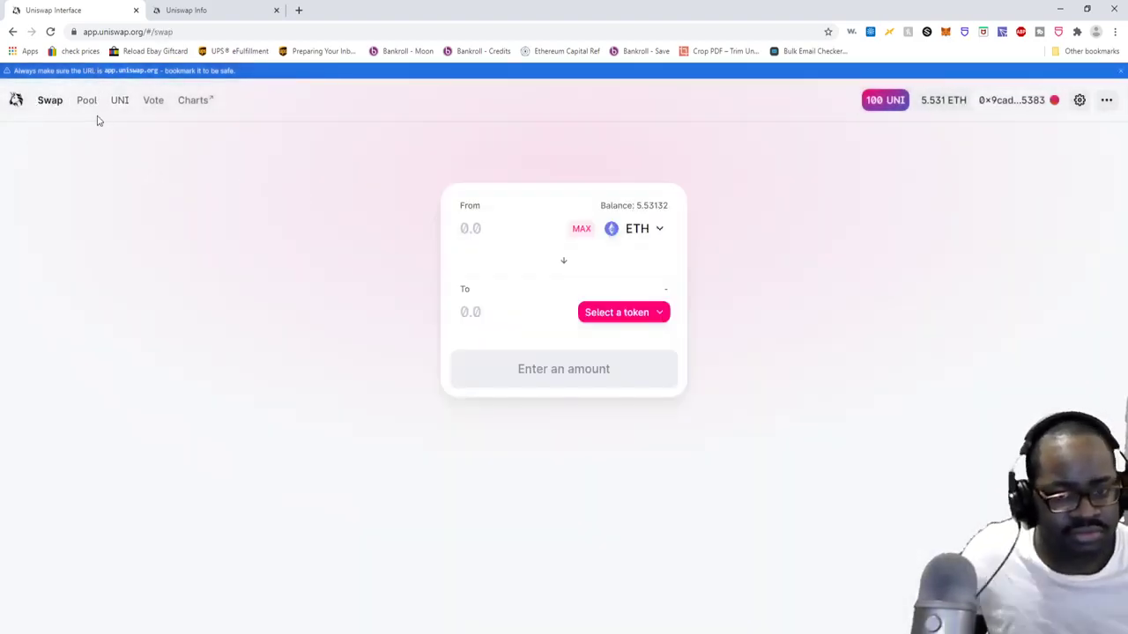
Step: Change the From token from ETH to UNI, showing its 100 UNI balance
click(86, 101)
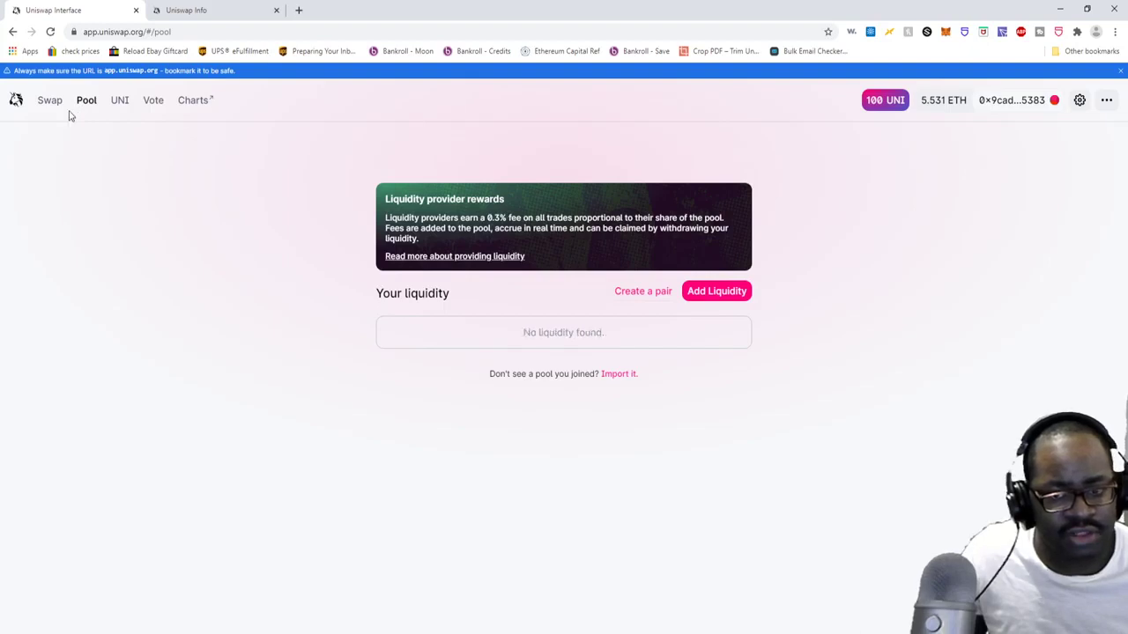
click(44, 104)
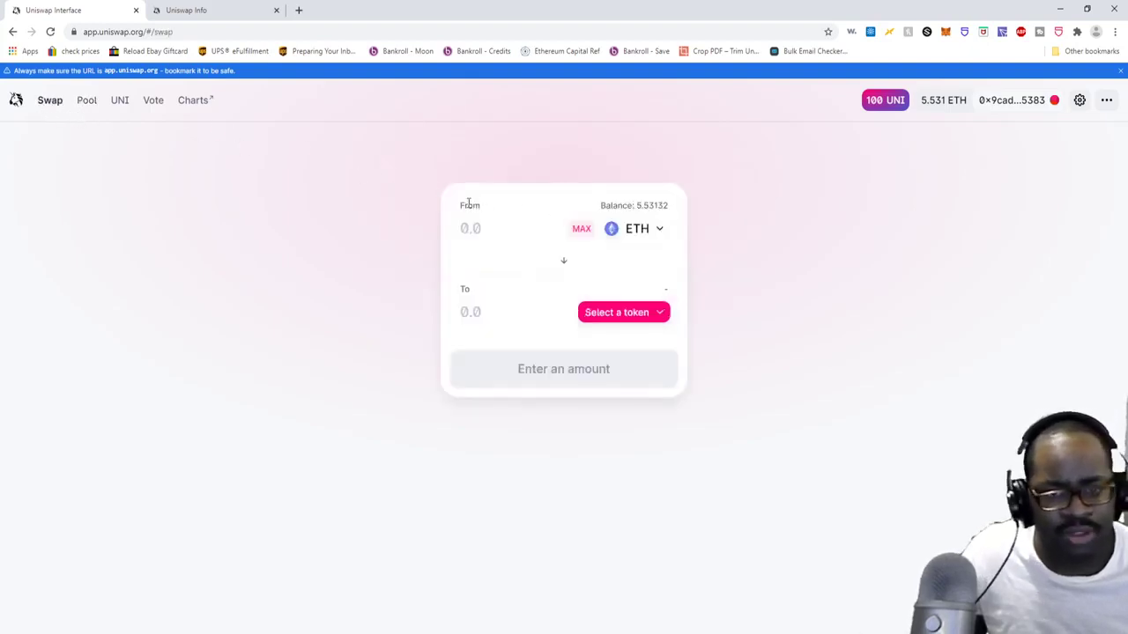
click(634, 233)
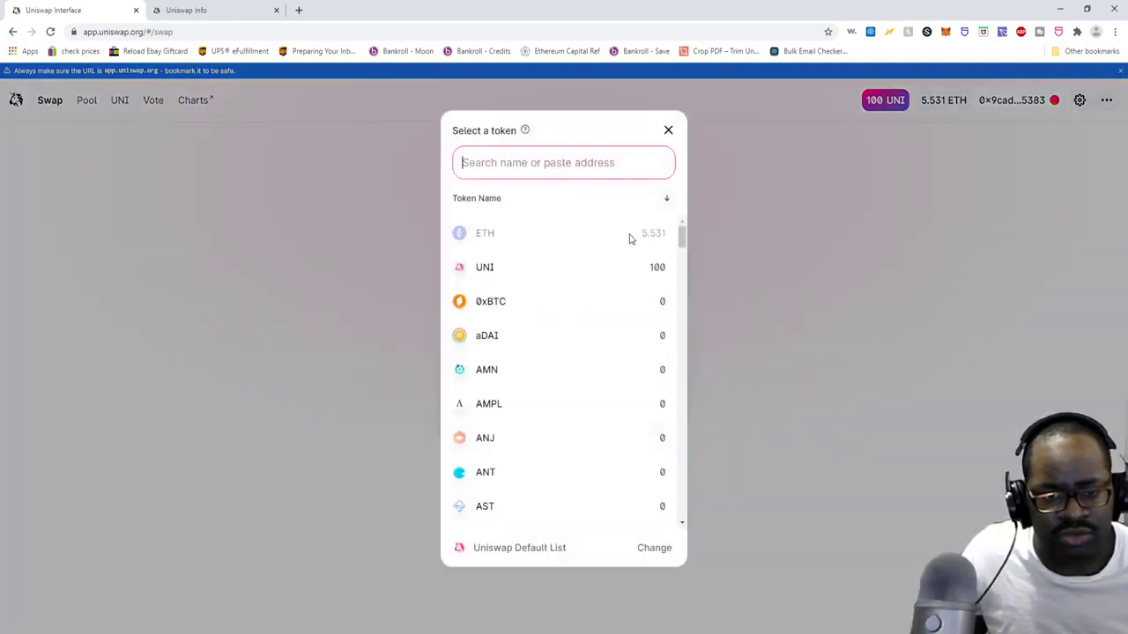
click(549, 267)
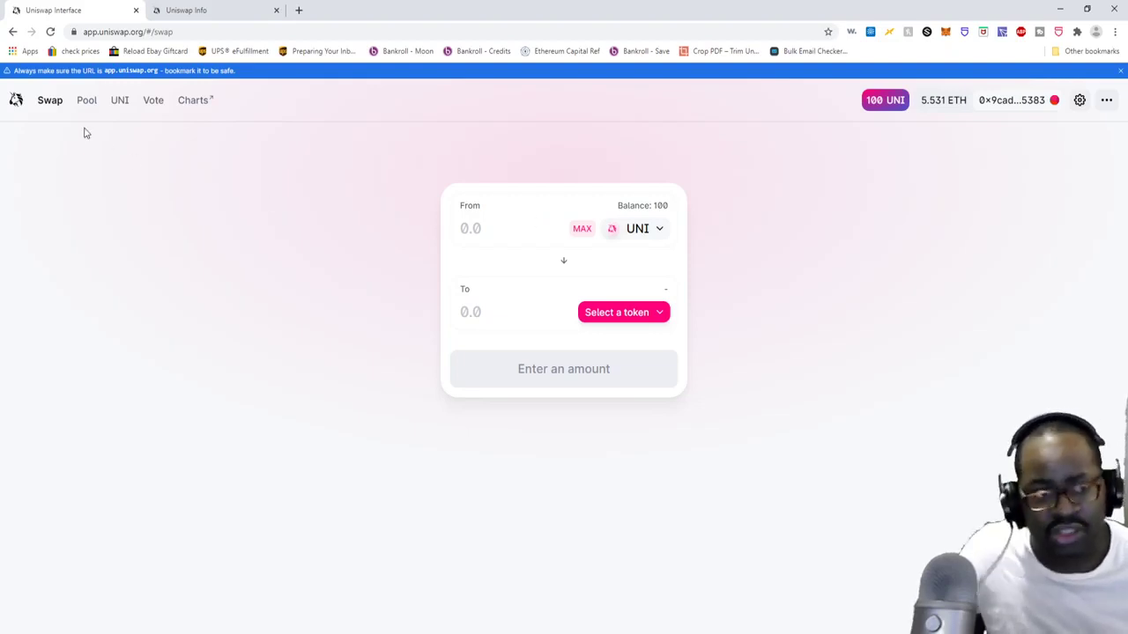
click(637, 227)
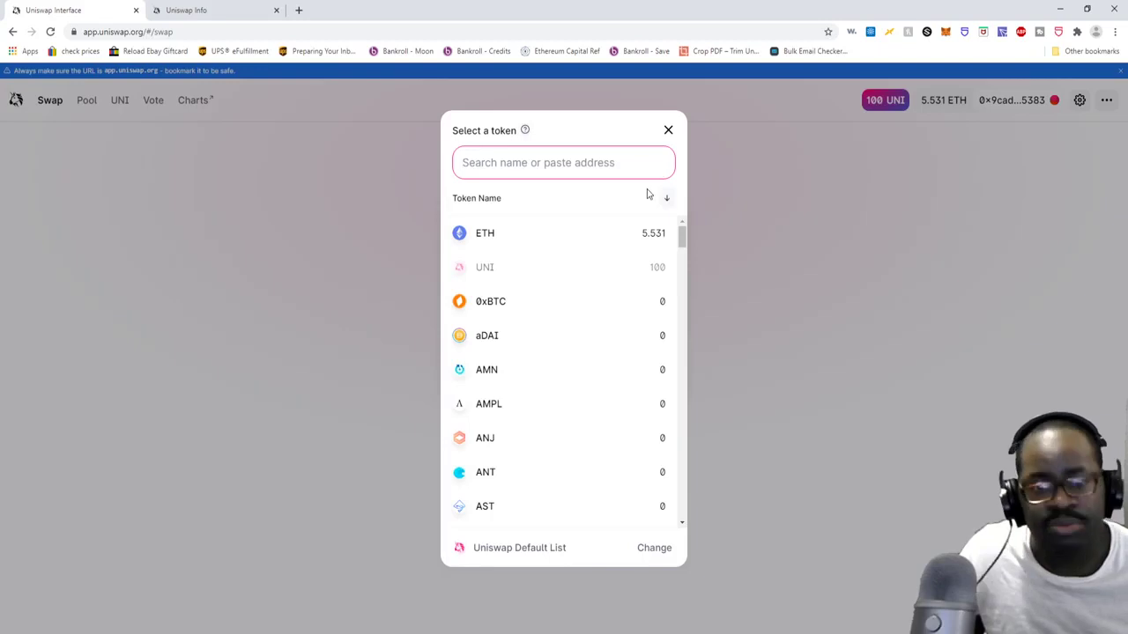
click(667, 133)
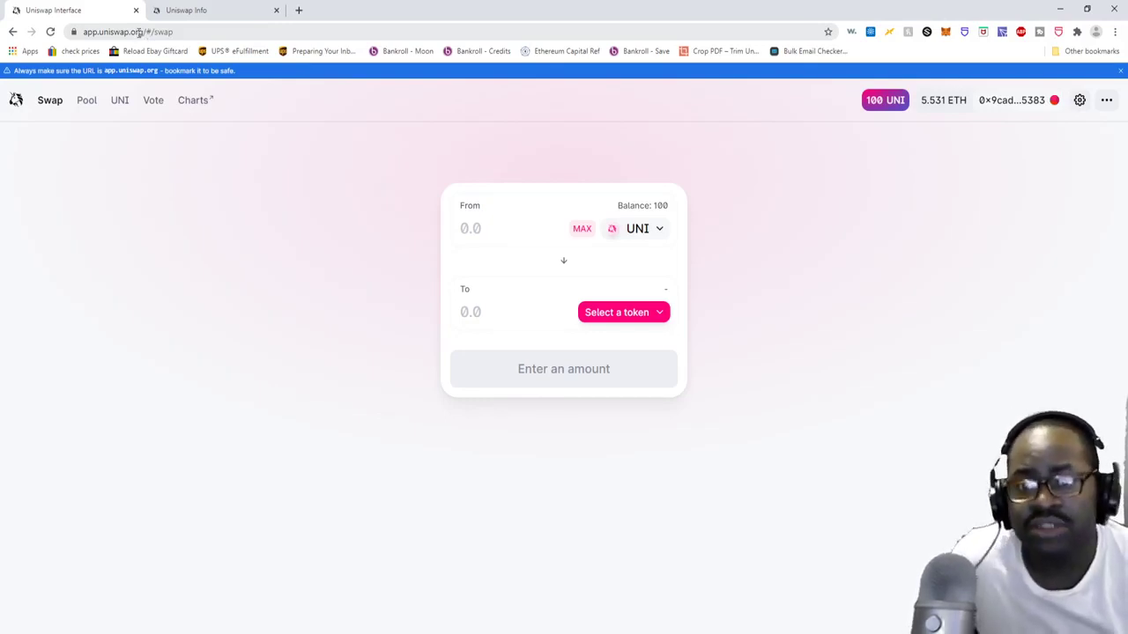
click(1107, 101)
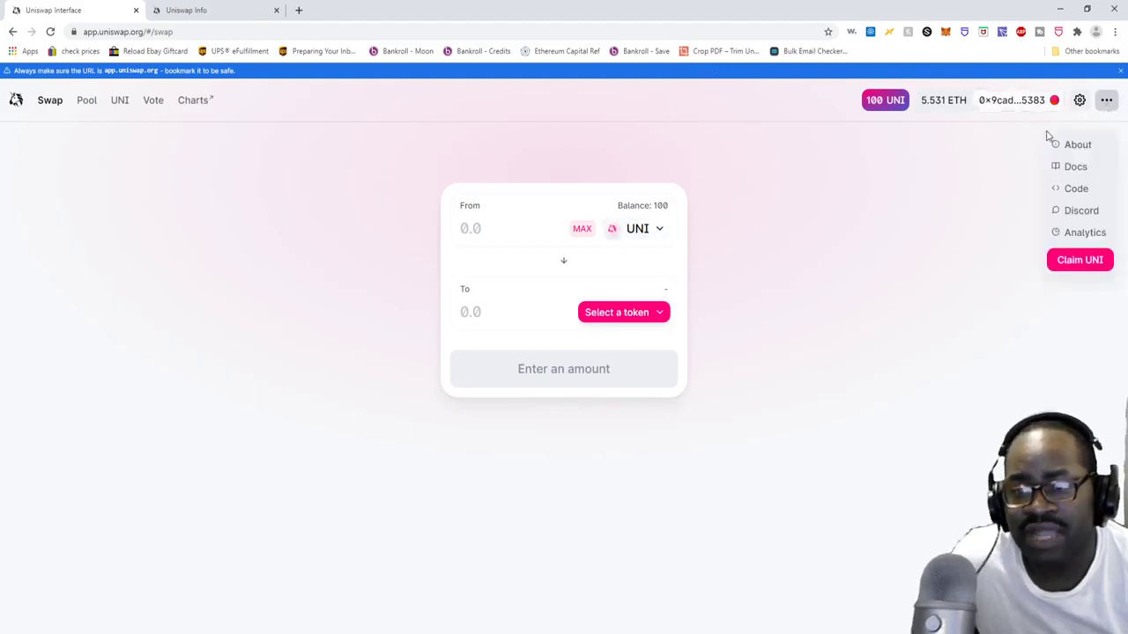
click(1102, 261)
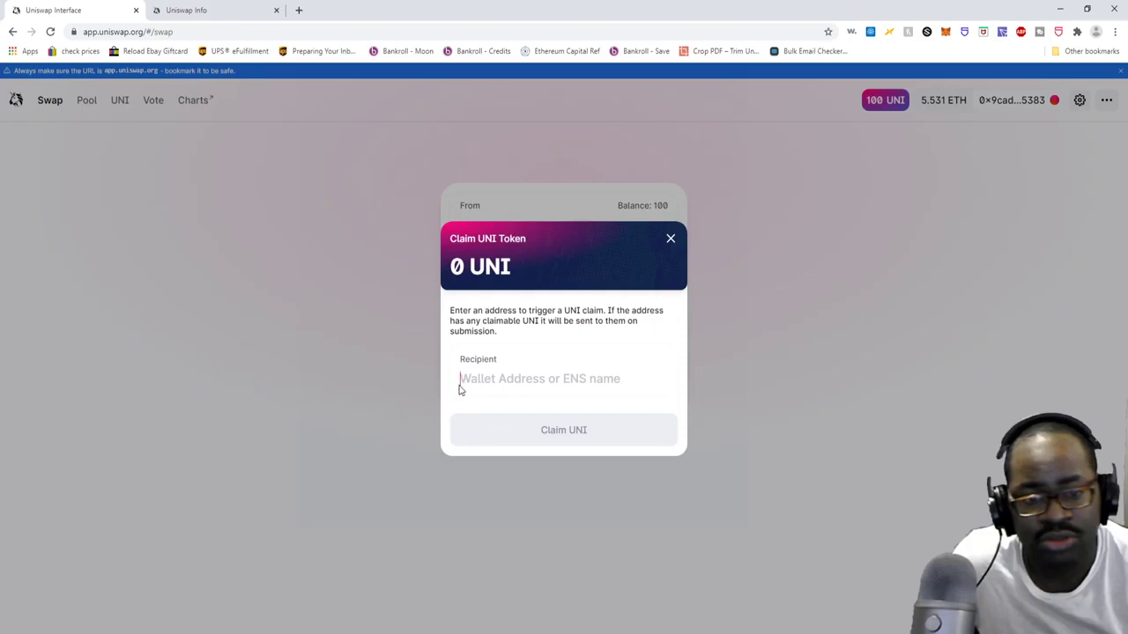
click(462, 381)
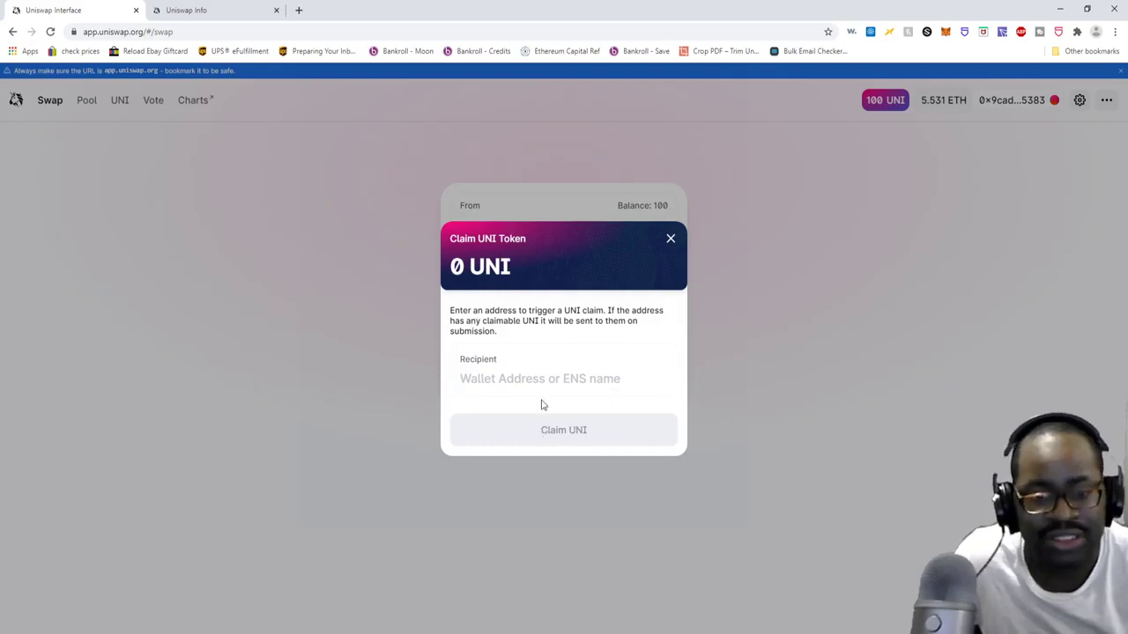
click(671, 239)
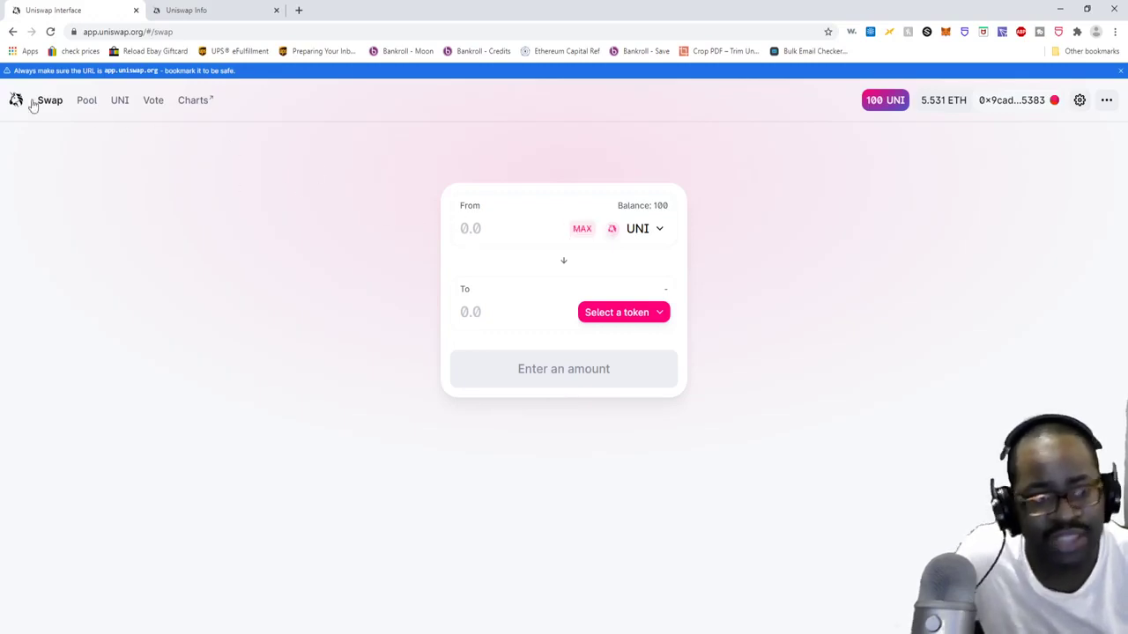
Step: Close the From token list and visit the Pool and UNI liquidity mining pages
click(641, 228)
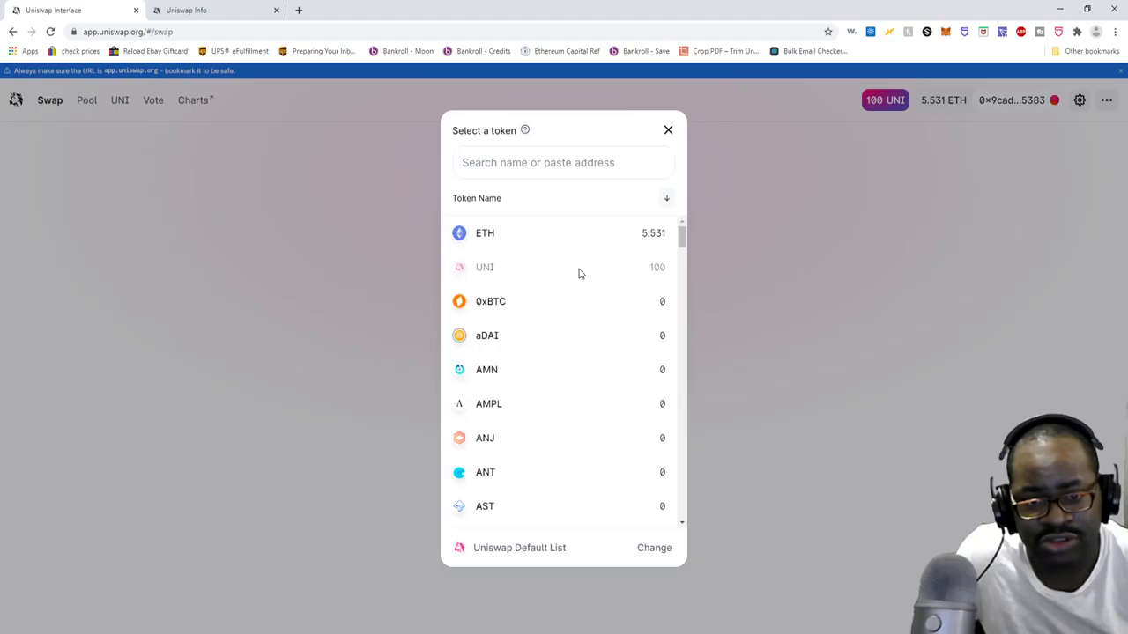
click(859, 270)
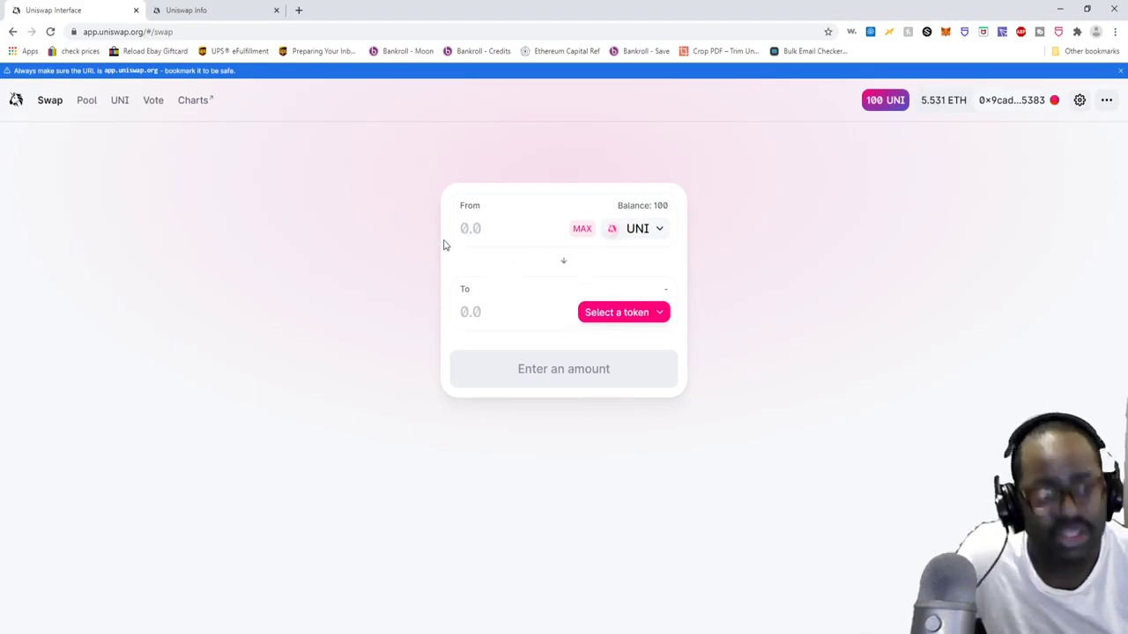
click(86, 103)
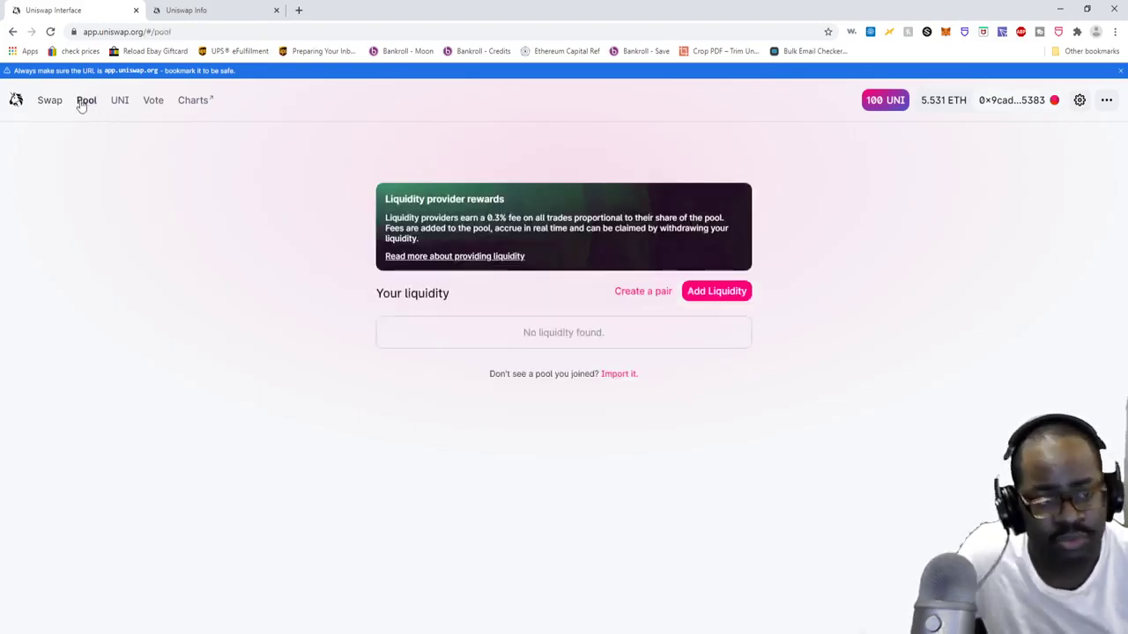
click(117, 104)
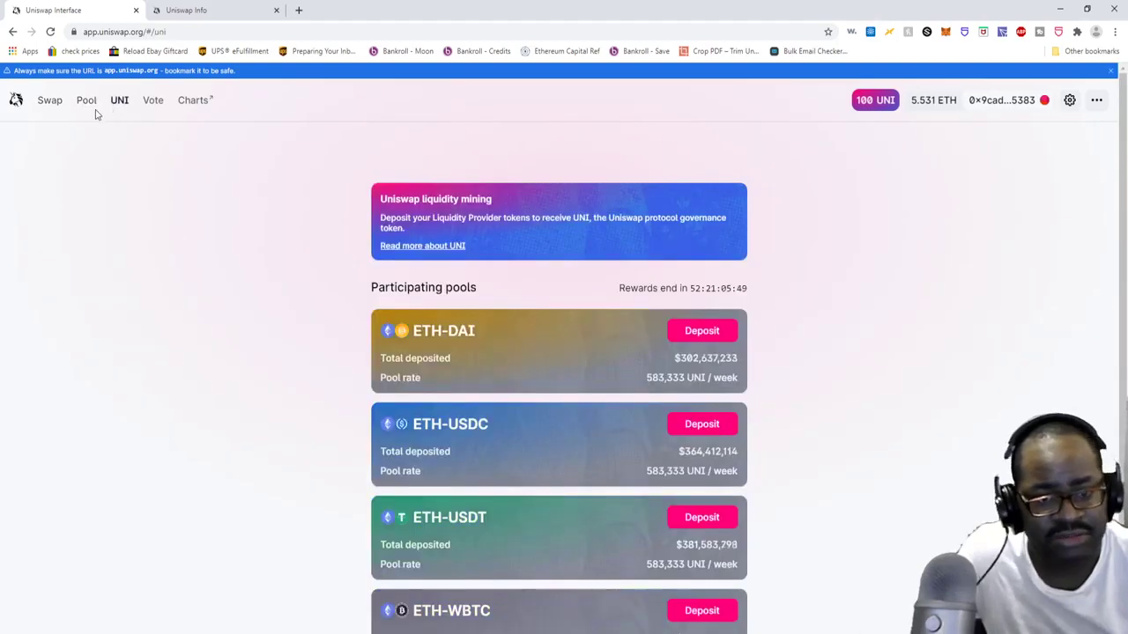
Step: Scroll through the UNI mining pools, then return to the swap form with ETH as From
scroll(269, 194, down, 2)
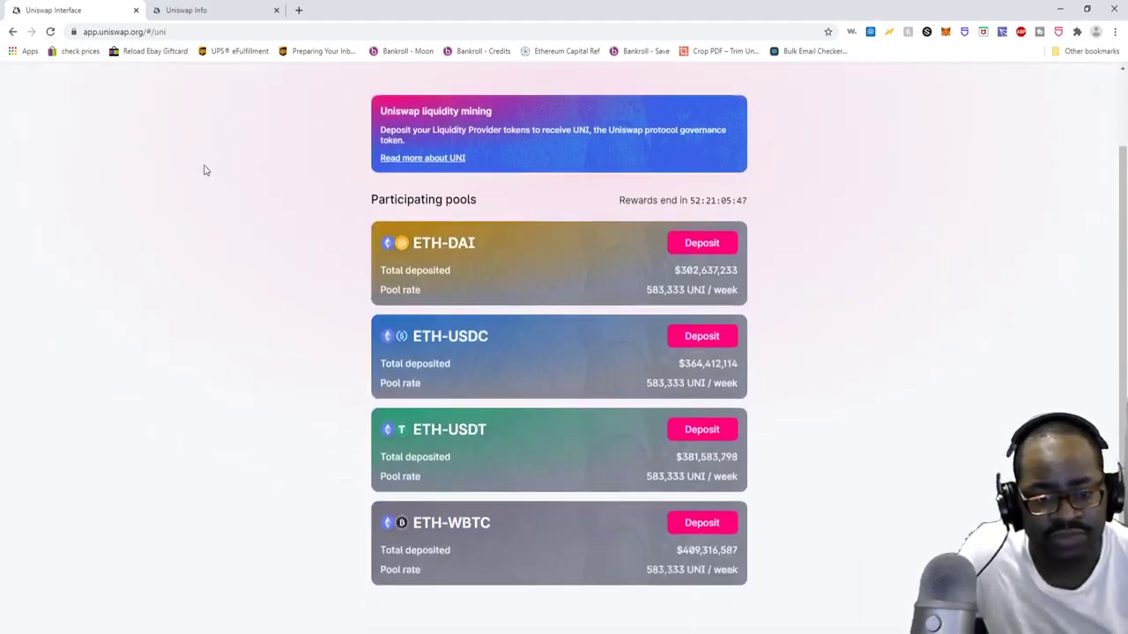
scroll(185, 146, up, 2)
click(50, 104)
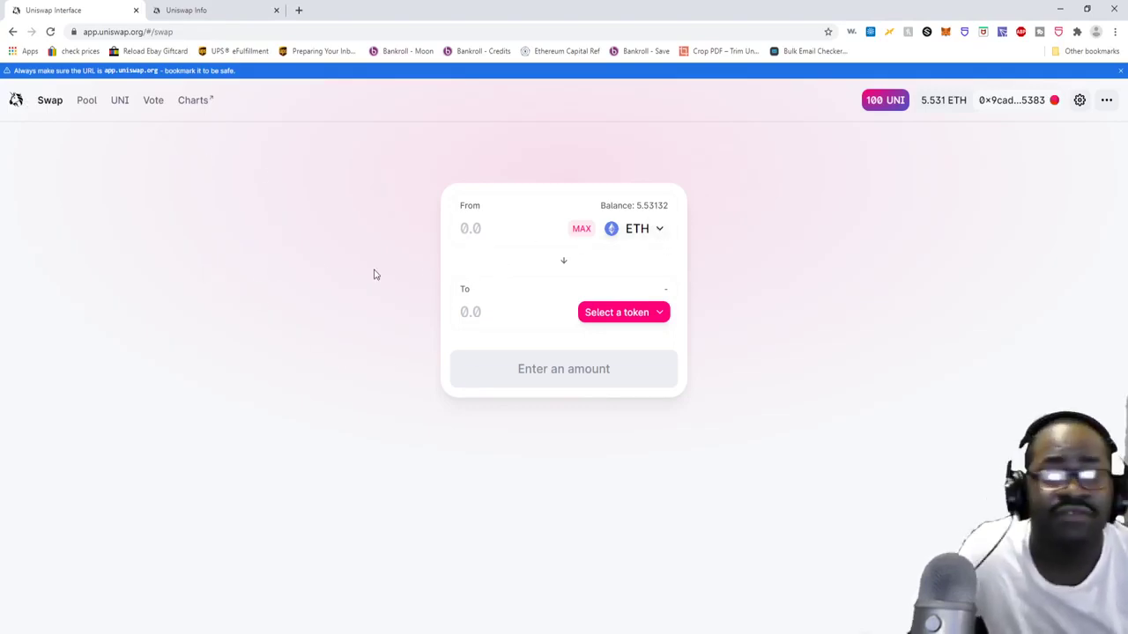
Step: Swap the full 100 UNI (MAX) for ETH, quoted at 1.54153 ETH via DAI
click(644, 229)
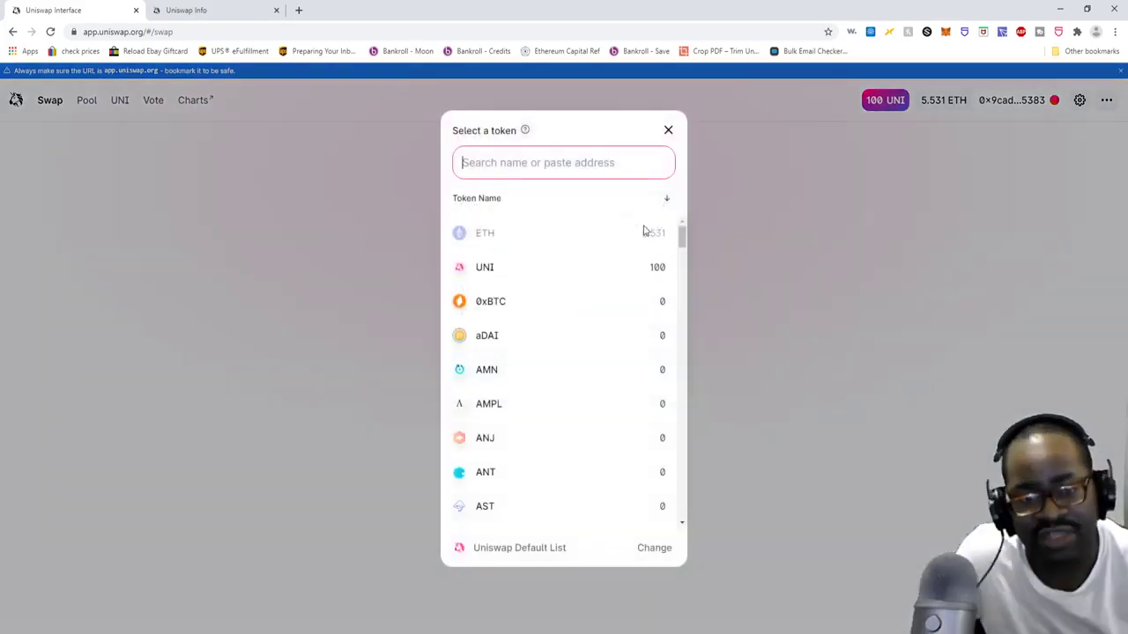
click(528, 268)
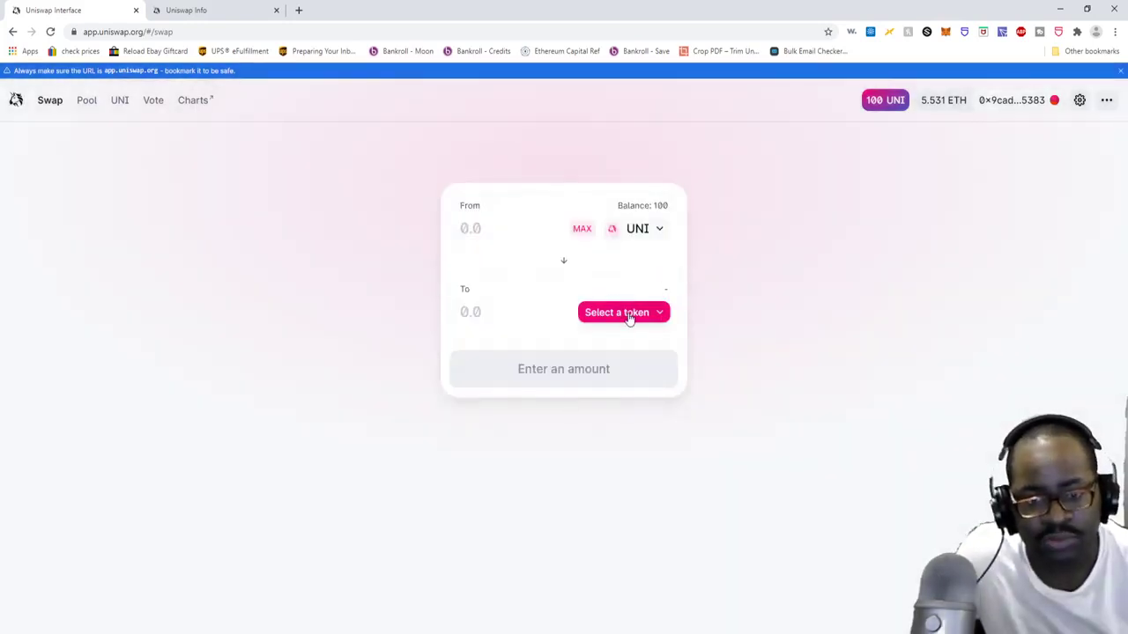
click(581, 233)
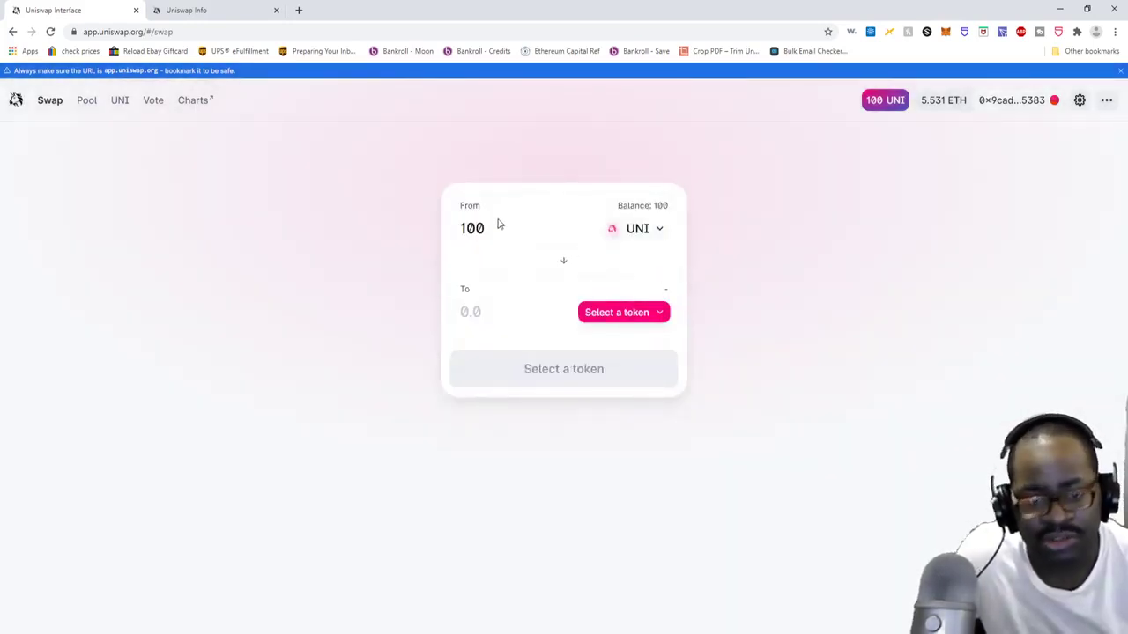
click(622, 315)
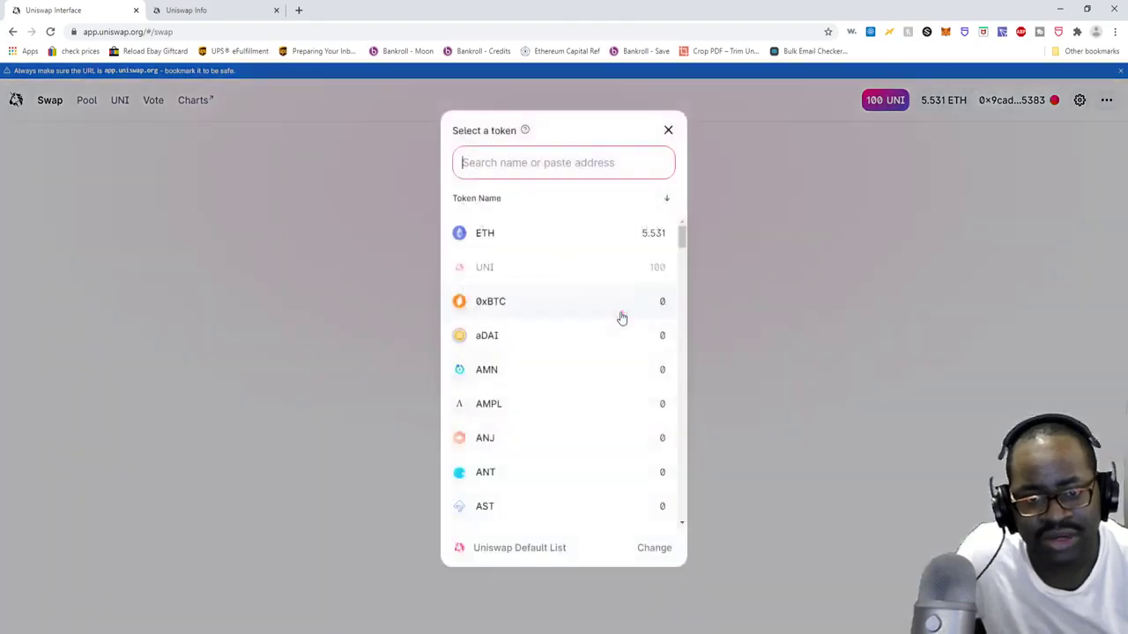
click(566, 238)
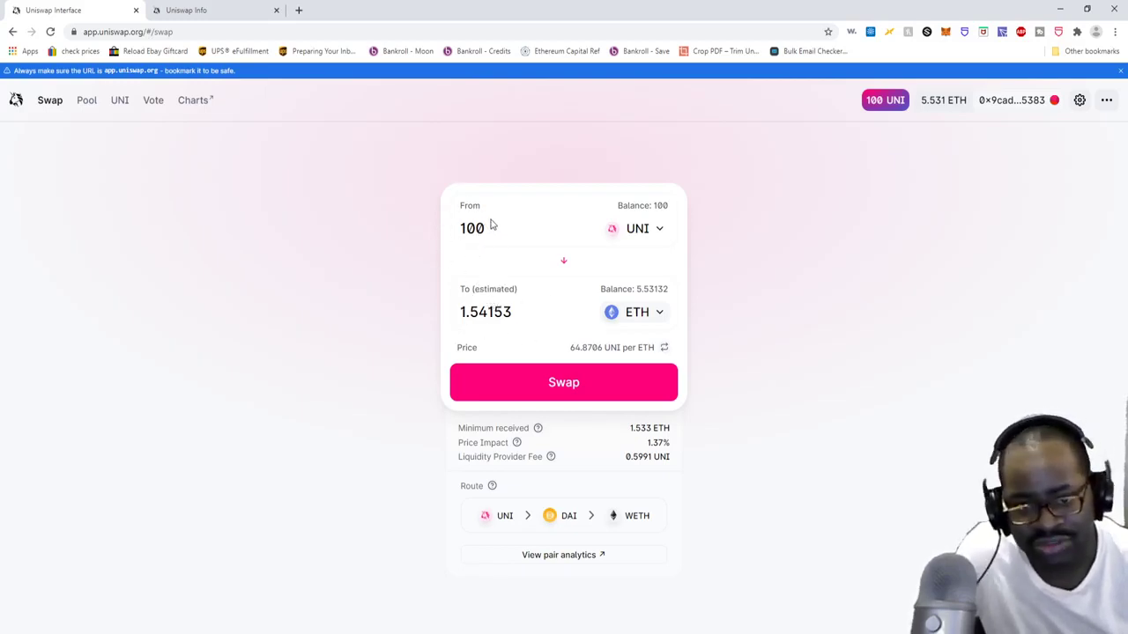
drag(495, 228, 429, 228)
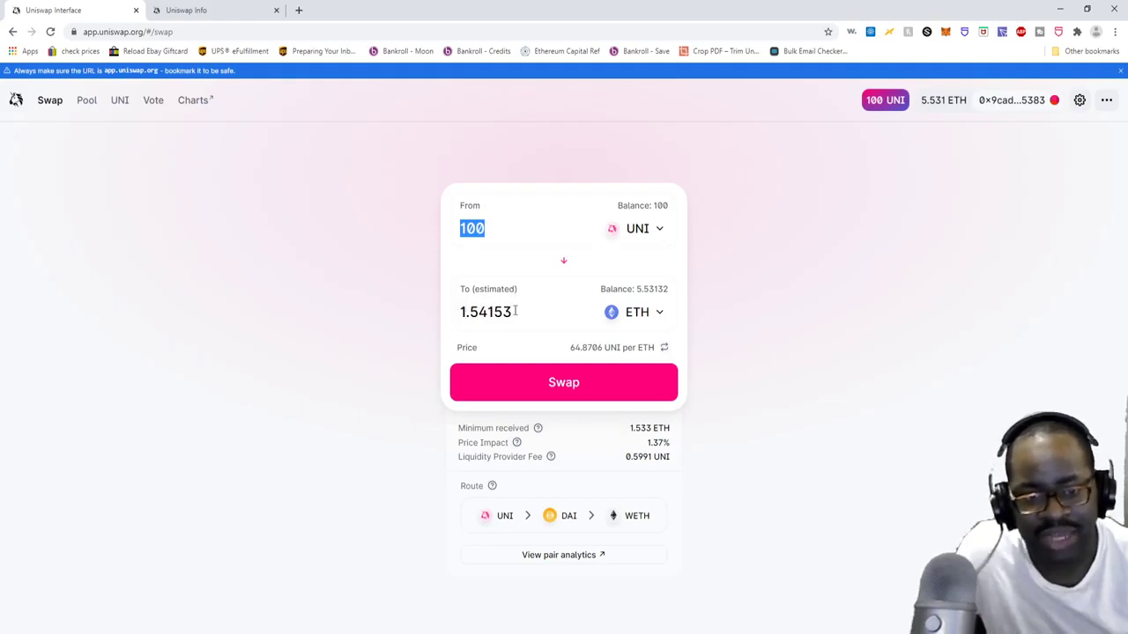
click(541, 230)
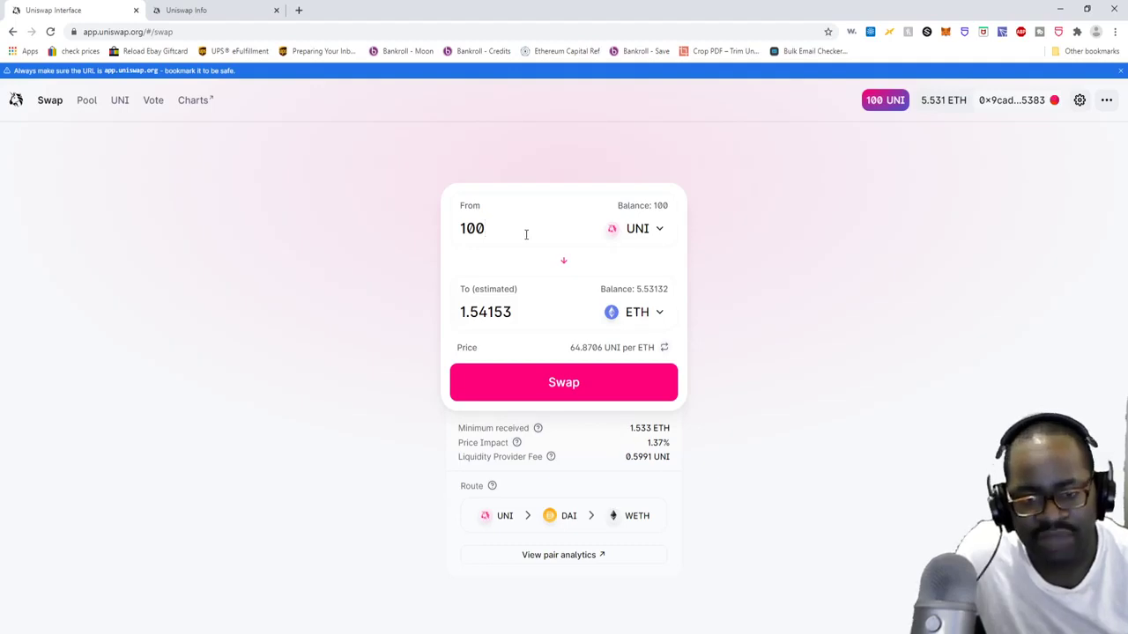